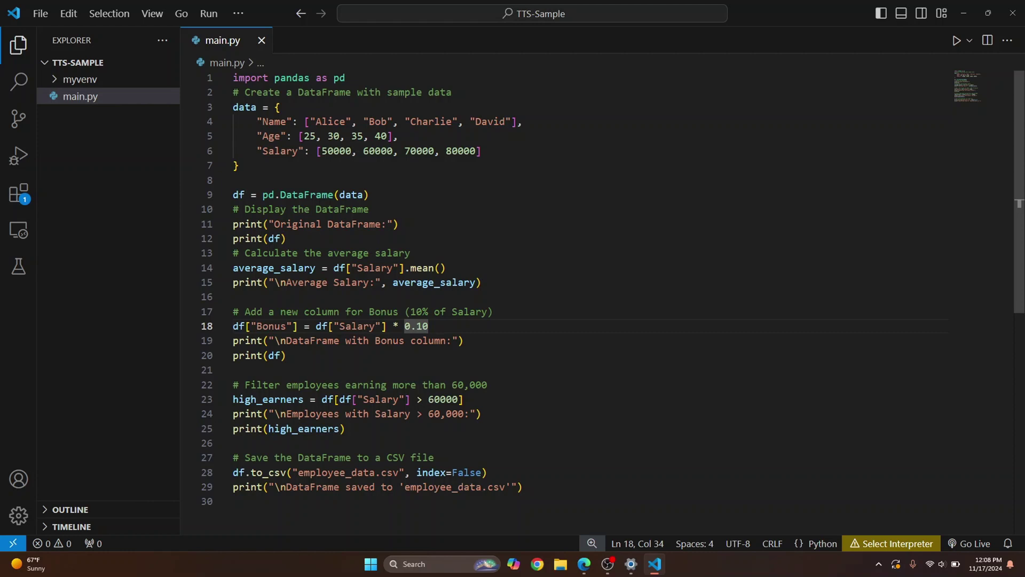
- Select the Python 3.12.6 system interpreter, then open the 'Enter interpreter path' Find browser
{"action": "left_click", "coordinate": [892, 543]}
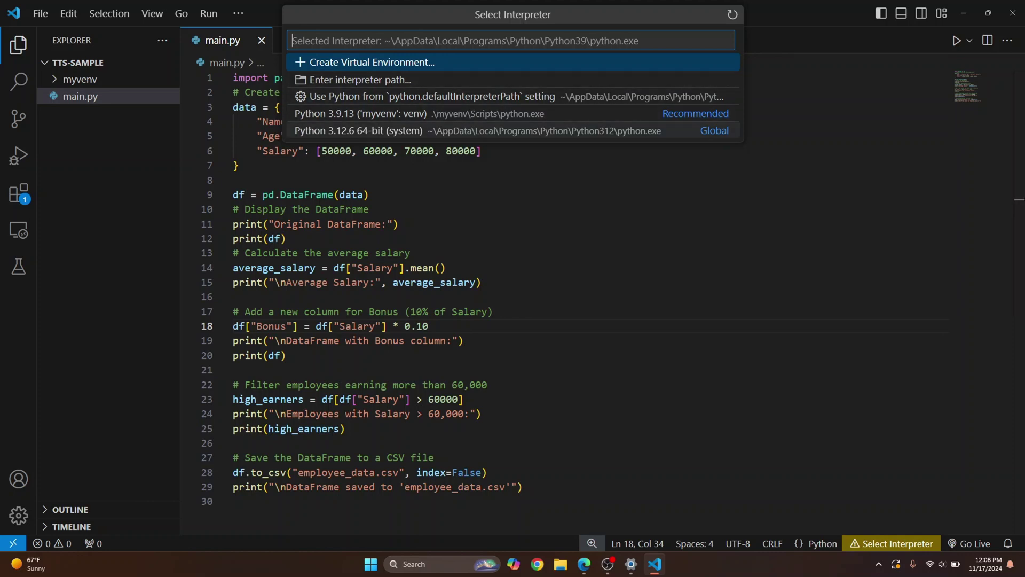
{"action": "left_click", "coordinate": [481, 131]}
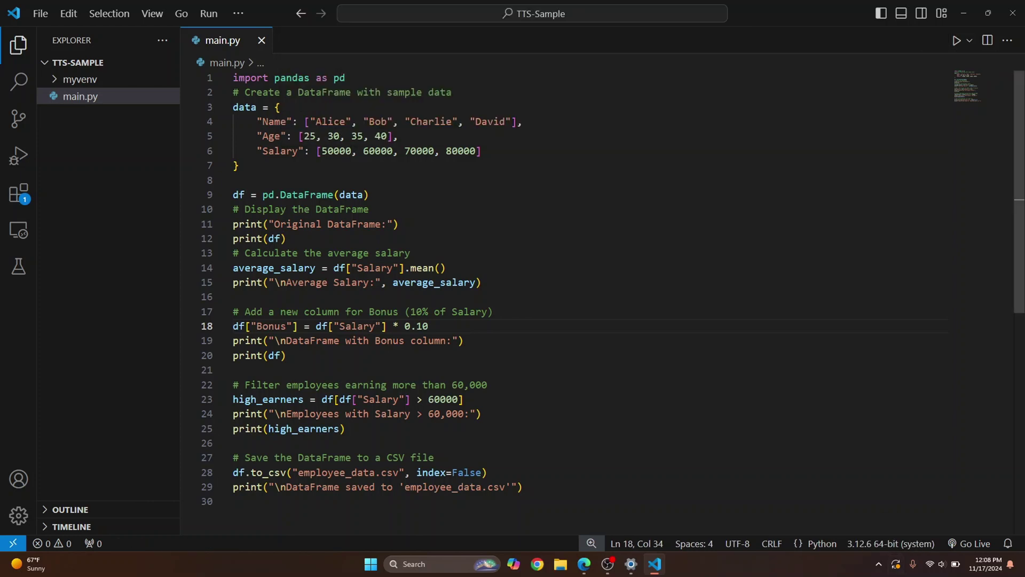
{"action": "left_click", "coordinate": [891, 543]}
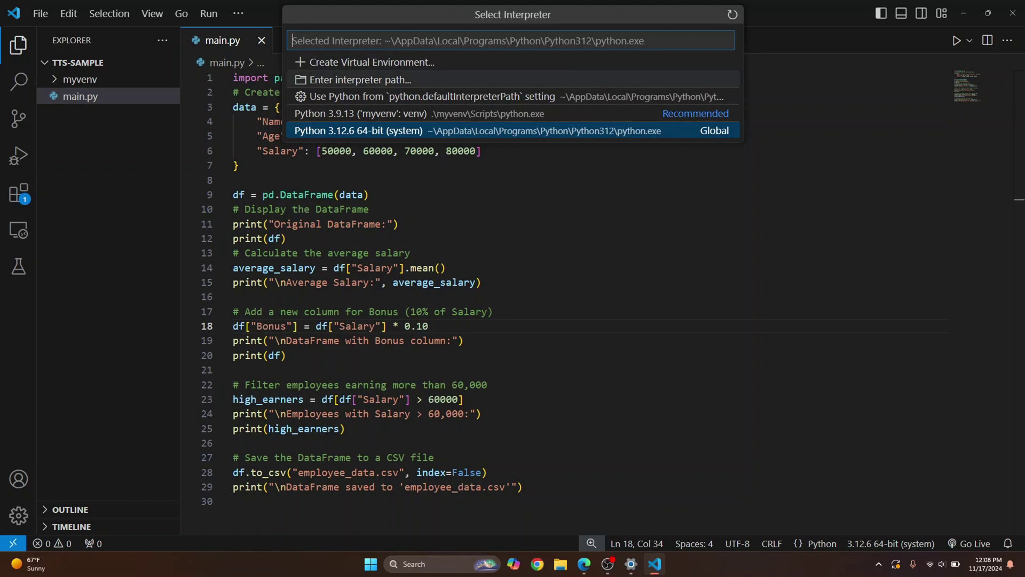
{"action": "left_click", "coordinate": [360, 80]}
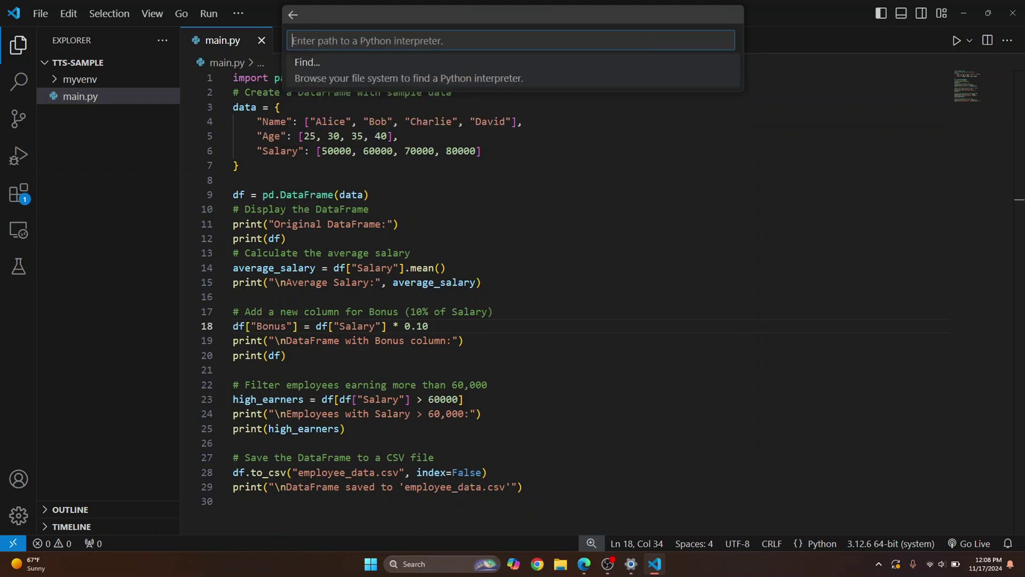
{"action": "left_click", "coordinate": [361, 72]}
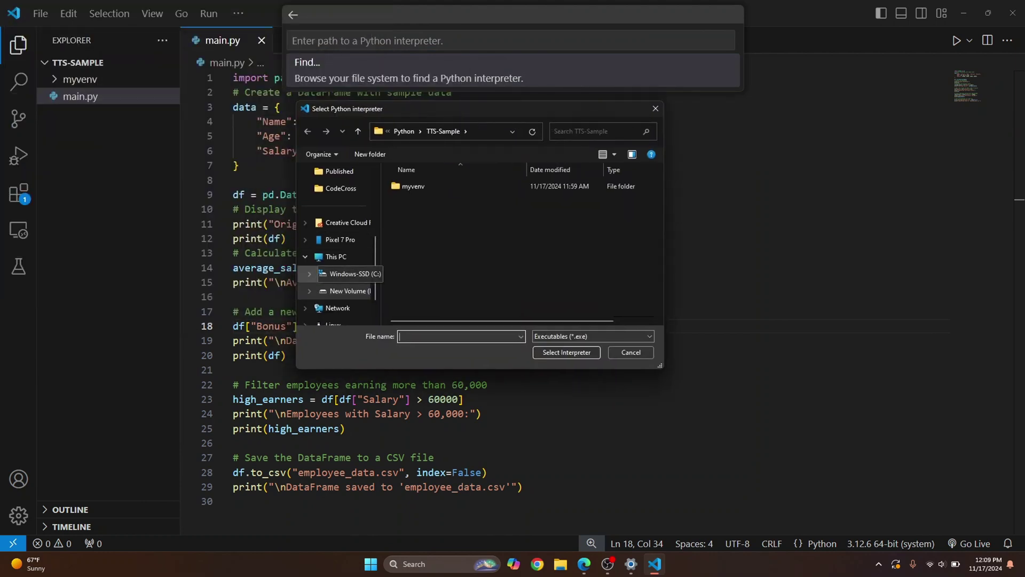
- Browse from the C: drive through Users\user\AppData\Local to the Programs folder
{"action": "left_click", "coordinate": [345, 273]}
{"action": "scroll", "coordinate": [481, 246], "scroll_direction": "down", "scroll_amount": 3}
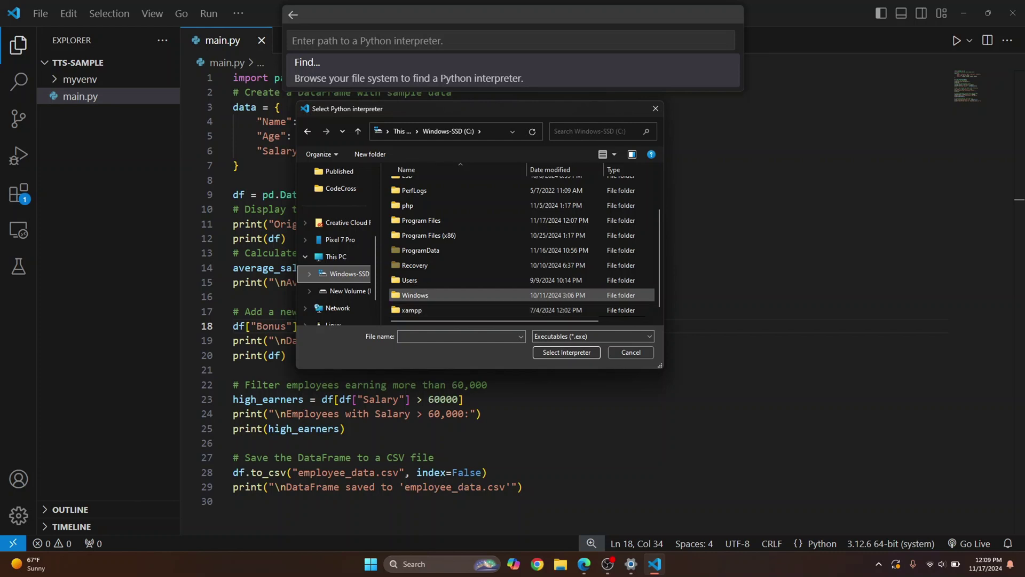
{"action": "double_click", "coordinate": [413, 280]}
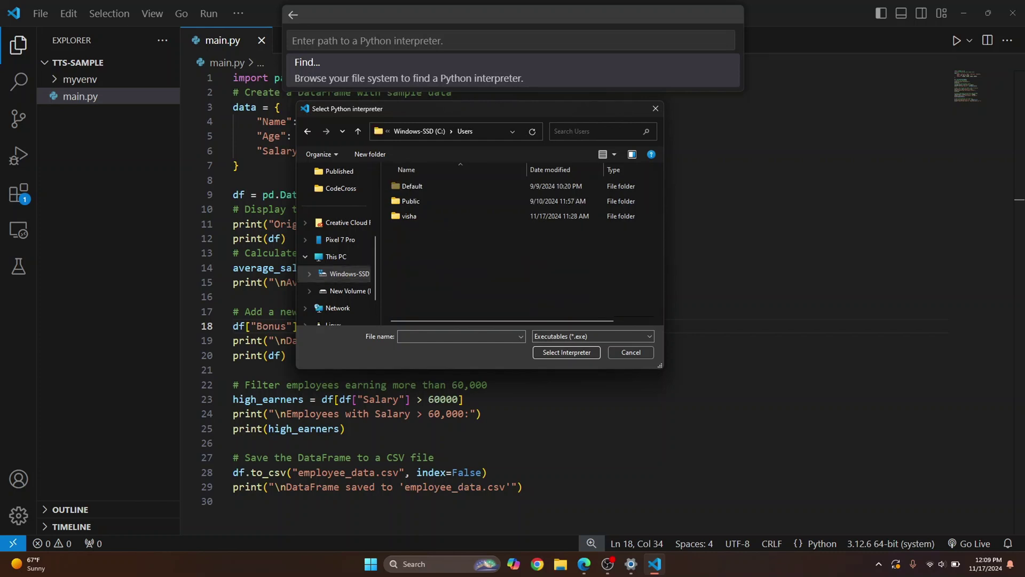
{"action": "double_click", "coordinate": [409, 215]}
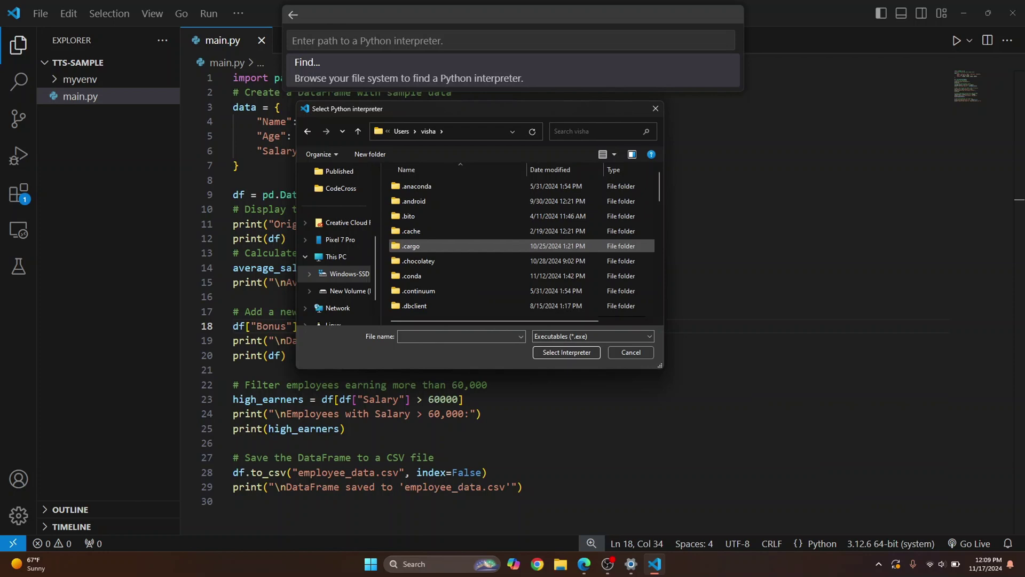
{"action": "scroll", "coordinate": [417, 266], "scroll_direction": "down", "scroll_amount": 3}
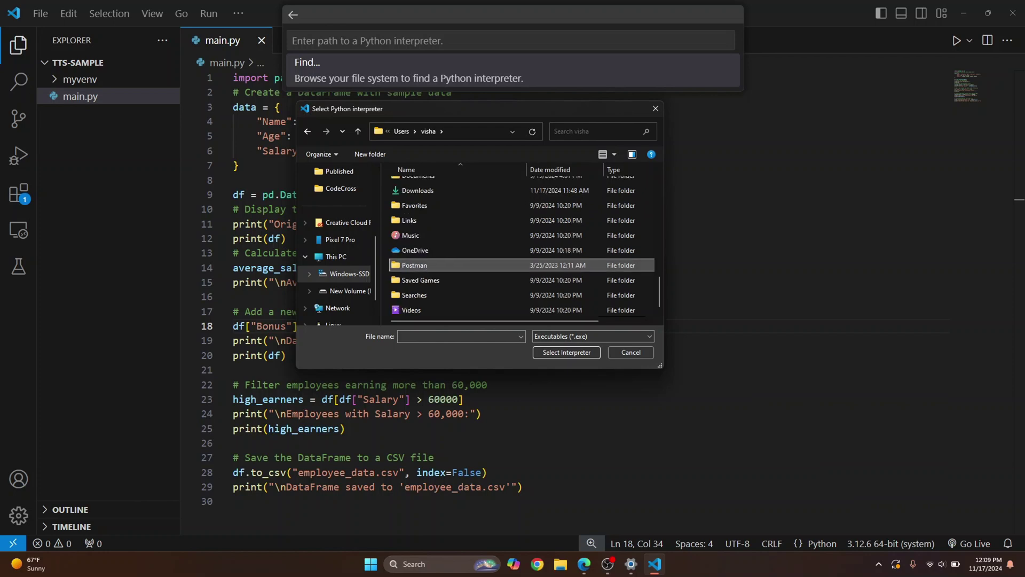
{"action": "scroll", "coordinate": [416, 265], "scroll_direction": "up", "scroll_amount": 3}
{"action": "double_click", "coordinate": [413, 185]}
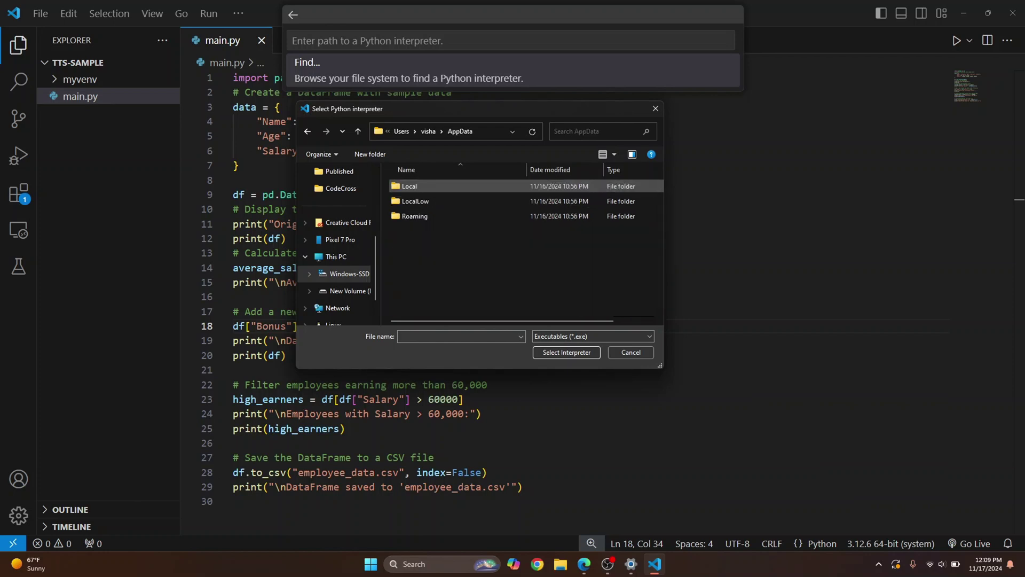
{"action": "double_click", "coordinate": [409, 186]}
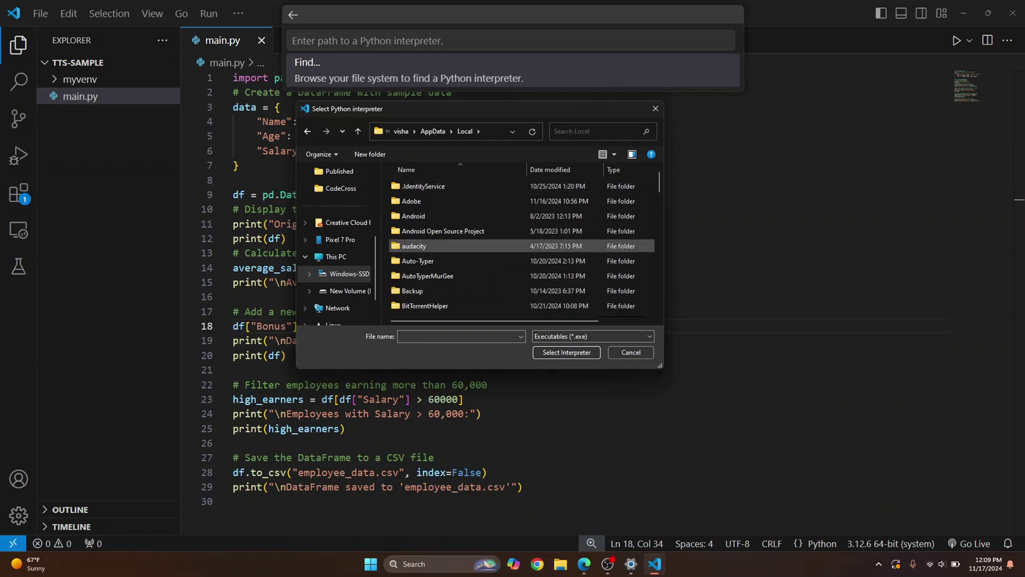
{"action": "type", "text": "p"}
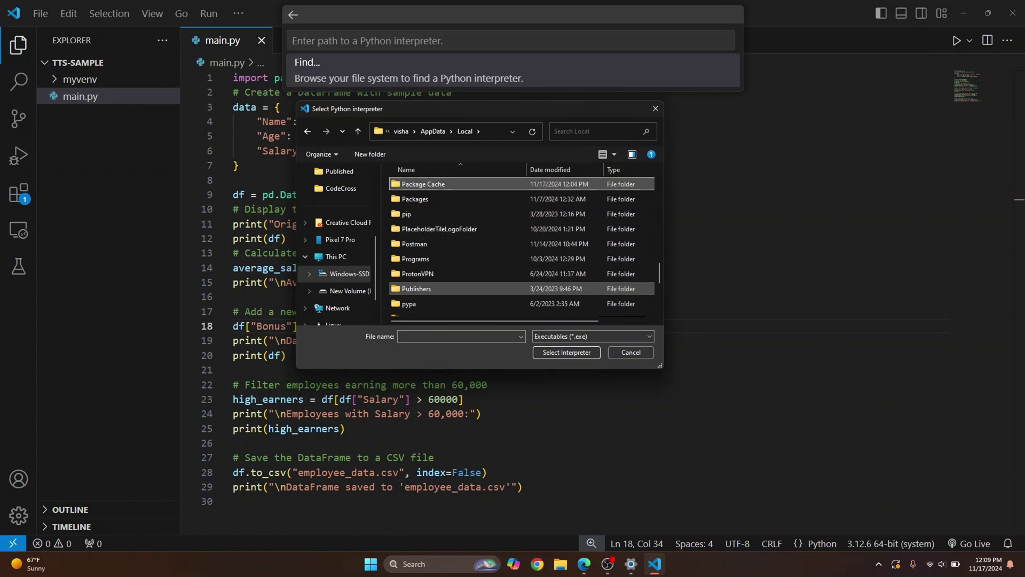
{"action": "double_click", "coordinate": [416, 259]}
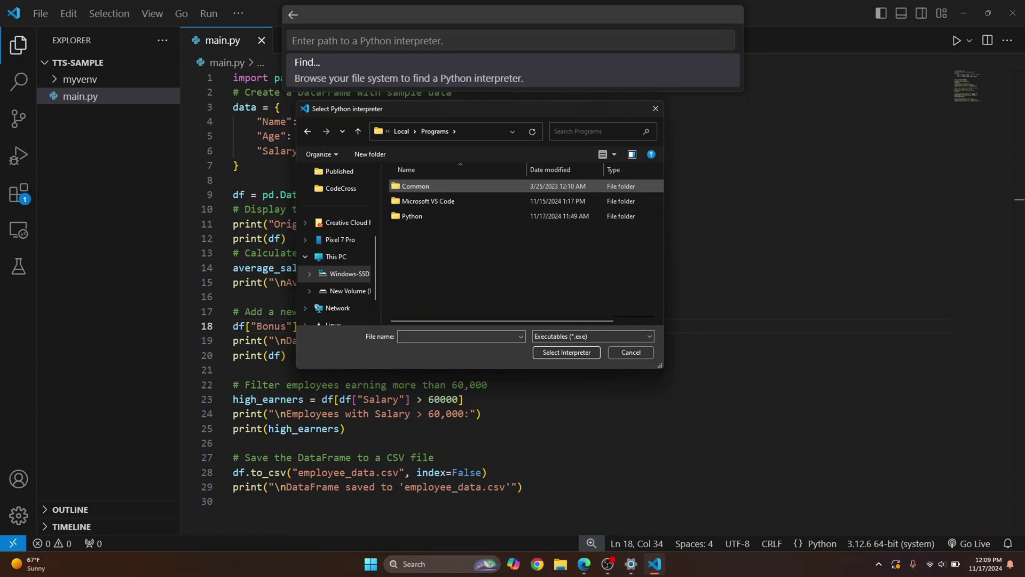
- Enter Python\Python312 and pick python.exe as the interpreter file
{"action": "key", "text": "Return"}
{"action": "key", "text": "End"}
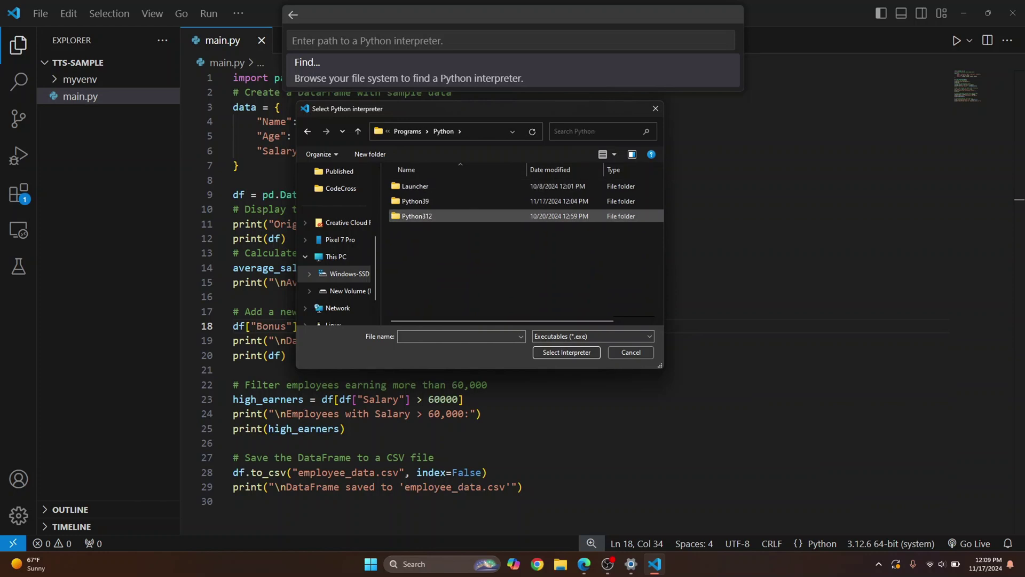
{"action": "key", "text": "Up"}
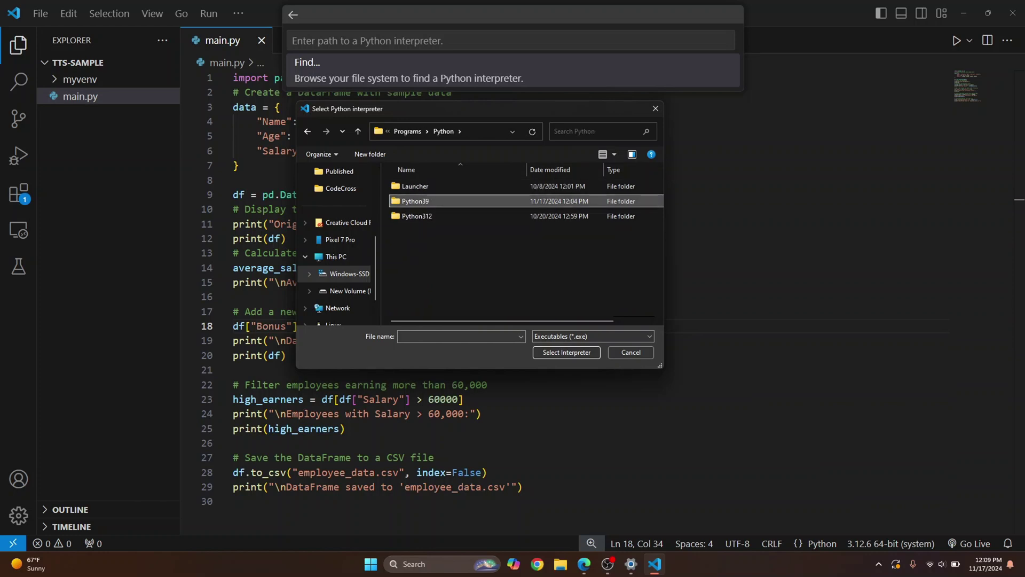
{"action": "key", "text": "Down"}
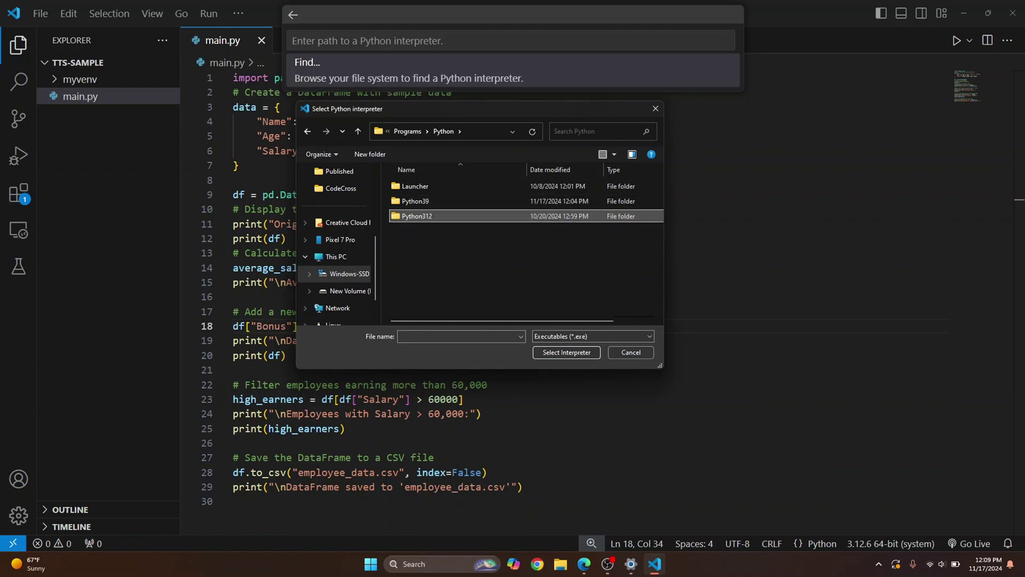
{"action": "key", "text": "Return"}
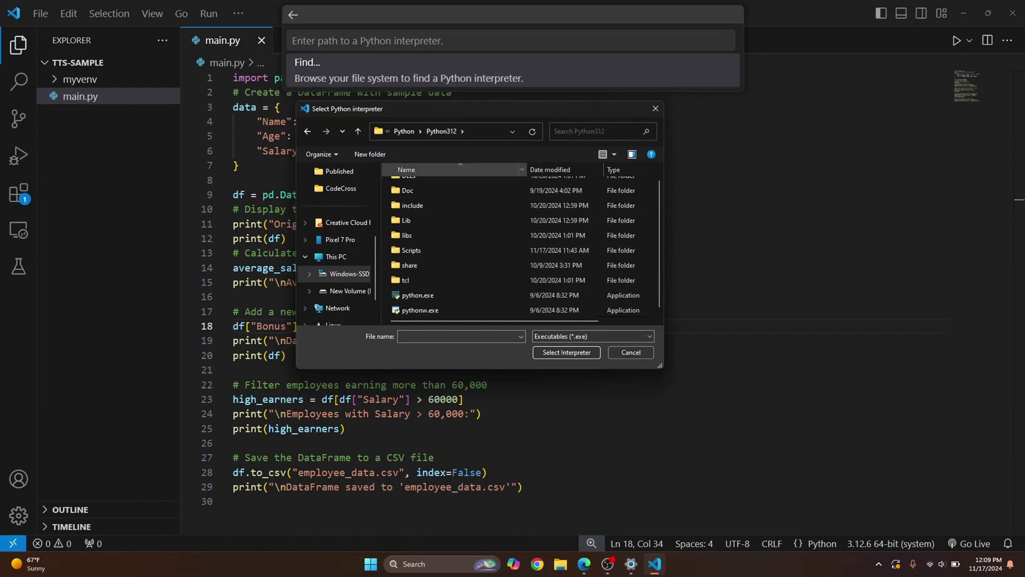
{"action": "left_click", "coordinate": [405, 130]}
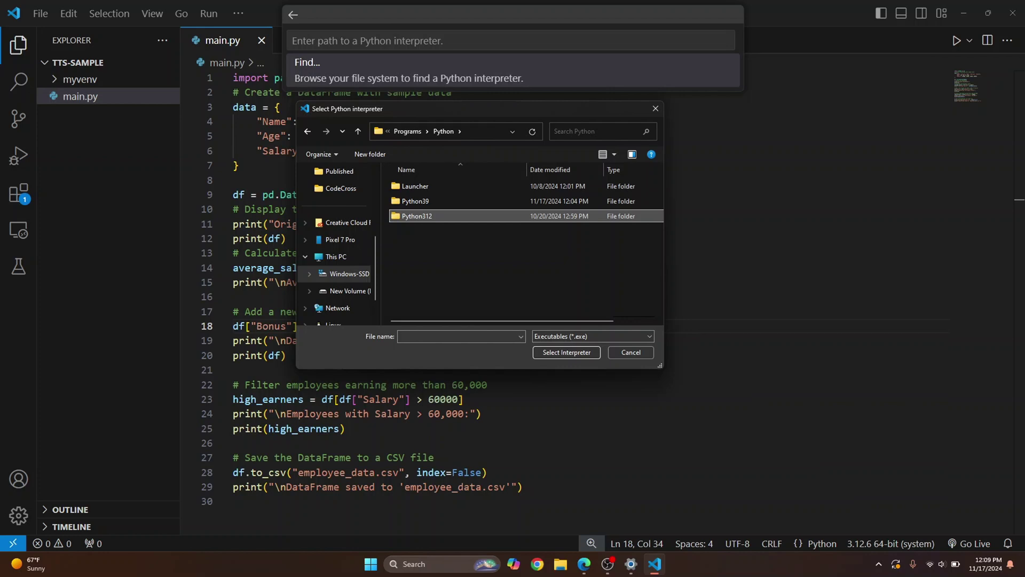
{"action": "key", "text": "Return"}
{"action": "key", "text": "p"}
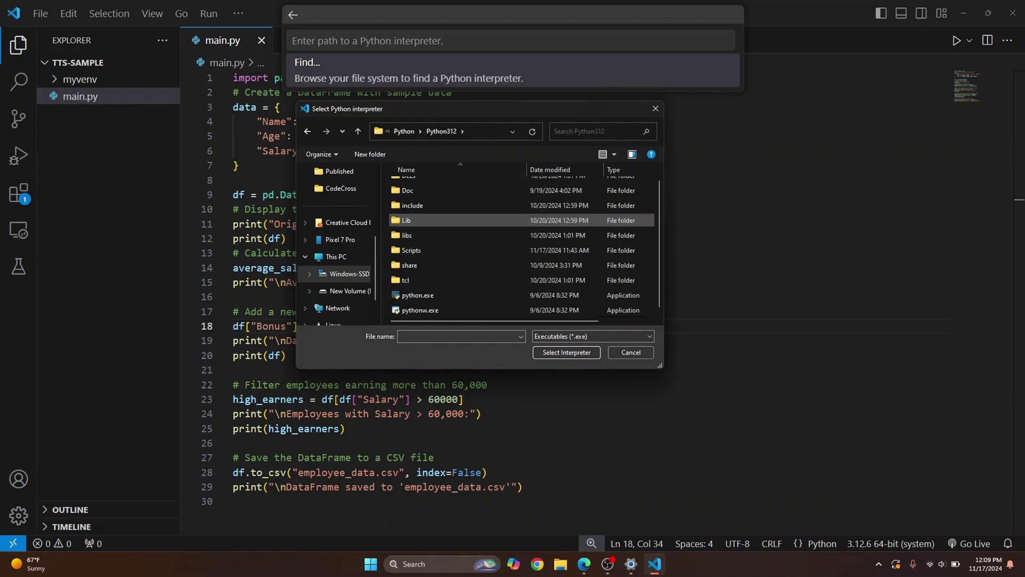
{"action": "left_click", "coordinate": [418, 295]}
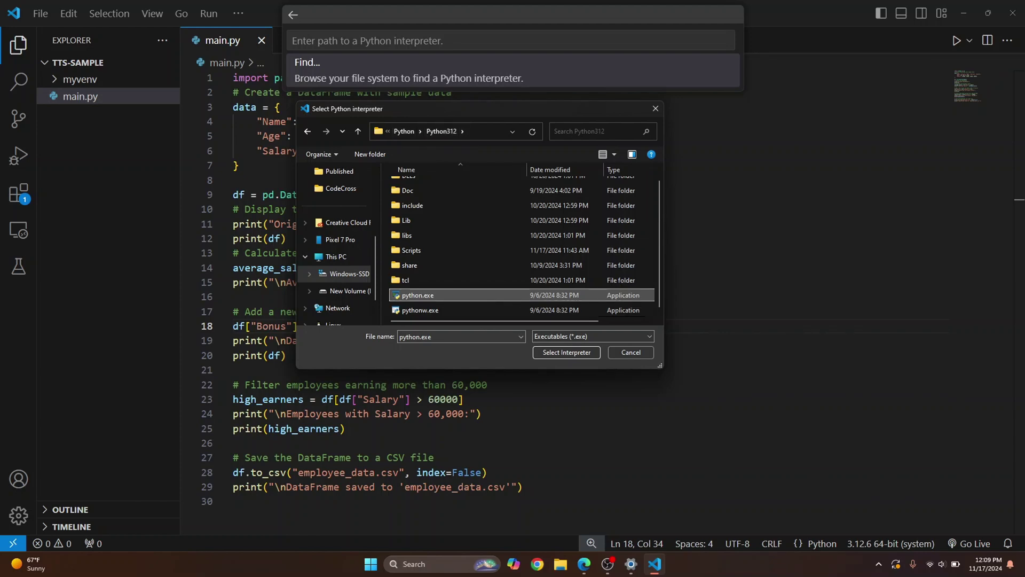
- Apply Python312's python.exe, run main.py, then interrupt it and clear the terminal
{"action": "left_click", "coordinate": [567, 352]}
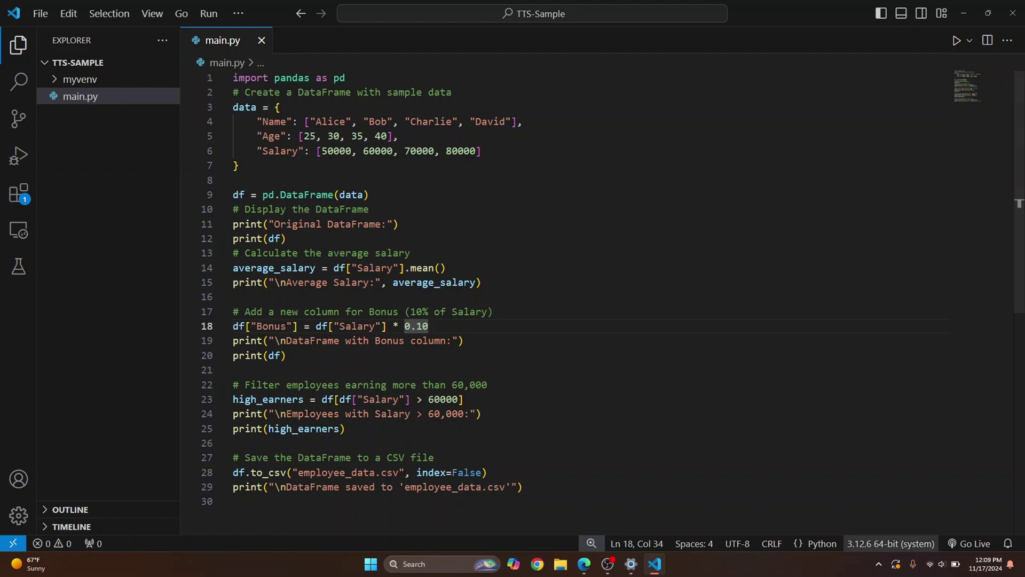
{"action": "scroll", "coordinate": [561, 288], "scroll_direction": "down", "scroll_amount": 4}
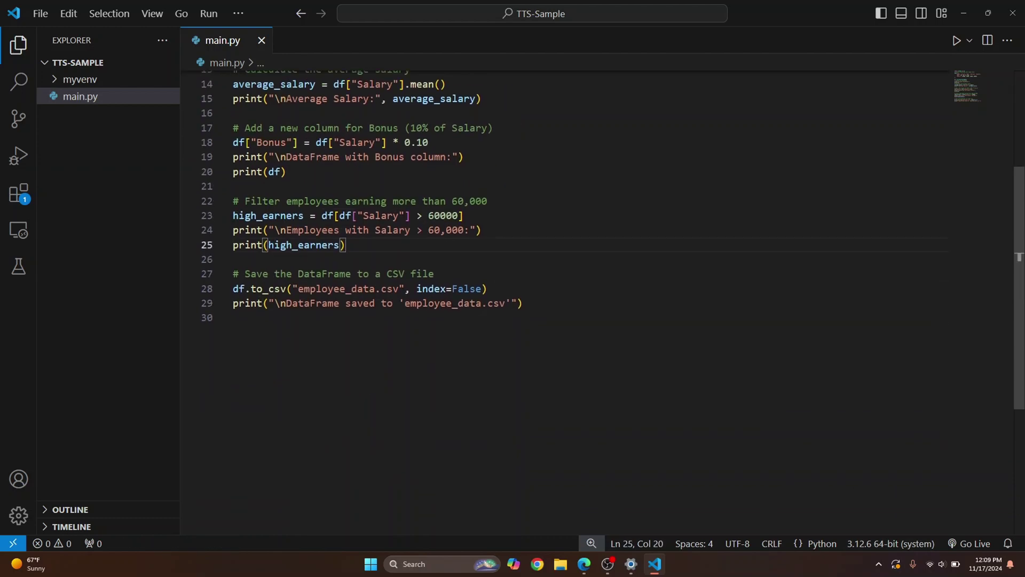
{"action": "scroll", "coordinate": [561, 288], "scroll_direction": "up", "scroll_amount": 4}
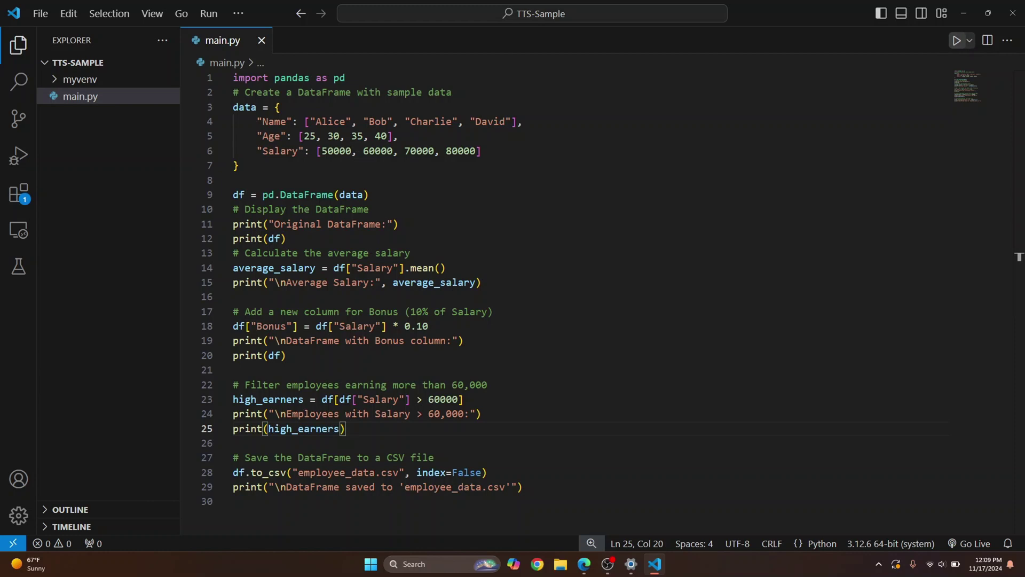
{"action": "key", "text": "ctrl+grave"}
{"action": "type", "text": "clear"}
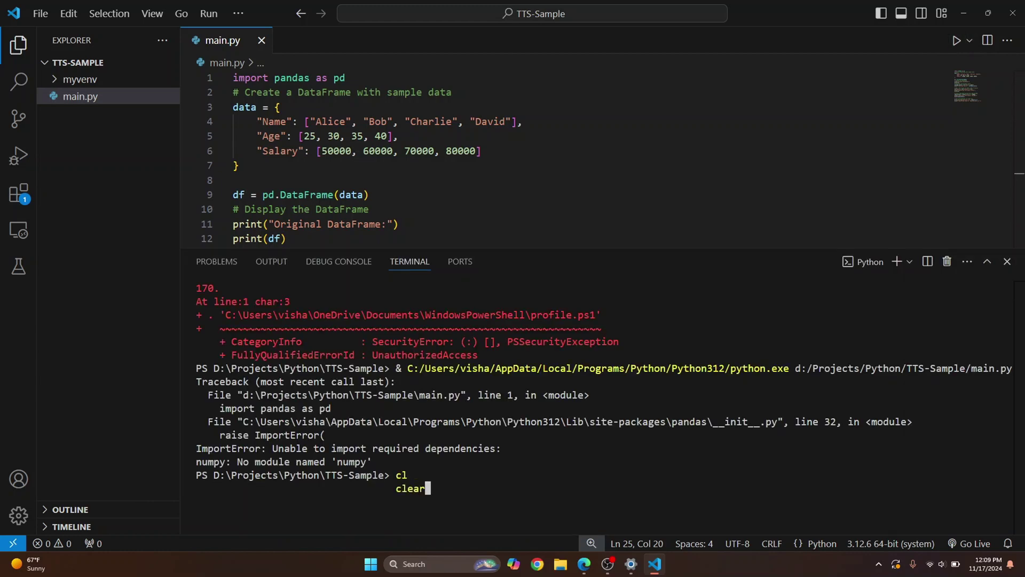
{"action": "key", "text": "Return"}
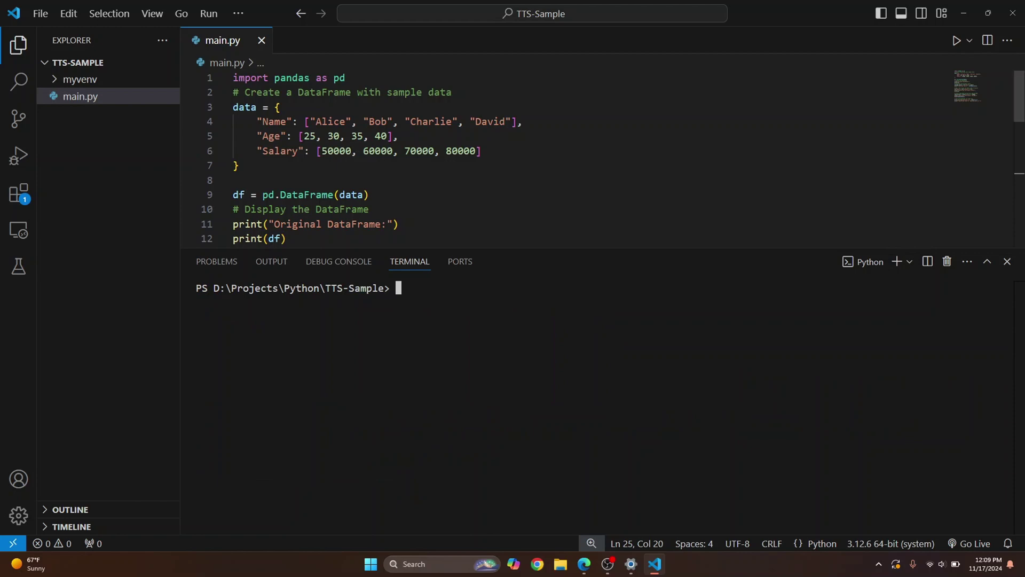
{"action": "scroll", "coordinate": [560, 160], "scroll_direction": "down", "scroll_amount": 2}
{"action": "scroll", "coordinate": [561, 160], "scroll_direction": "up", "scroll_amount": 2}
{"action": "key", "text": "ctrl+c"}
{"action": "type", "text": "c"}
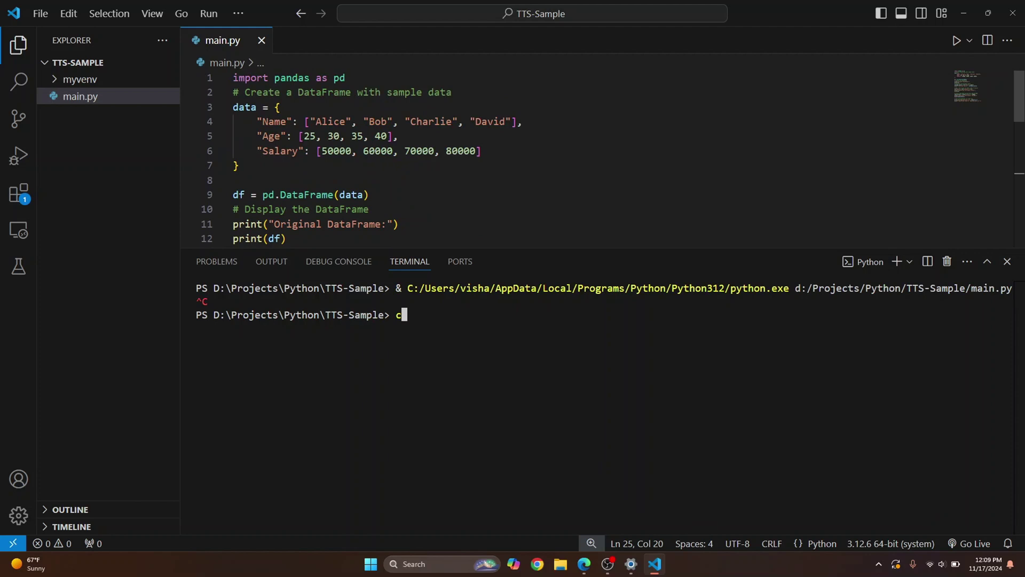
{"action": "type", "text": "ls"}
{"action": "key", "text": "Return"}
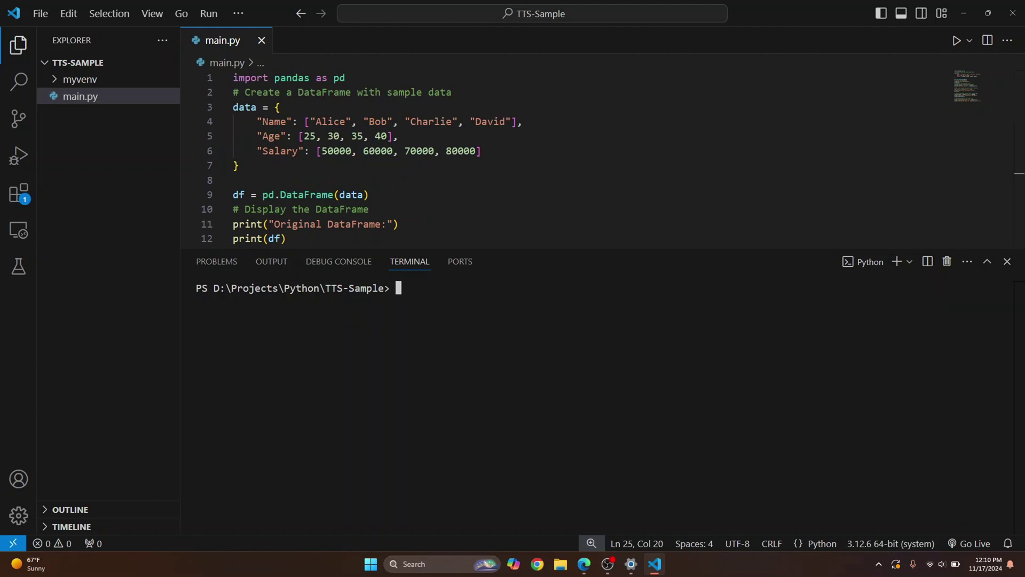
- Reopen the interpreter list to confirm Python312's python.exe is selected, then refocus the editor
{"action": "left_click", "coordinate": [890, 544]}
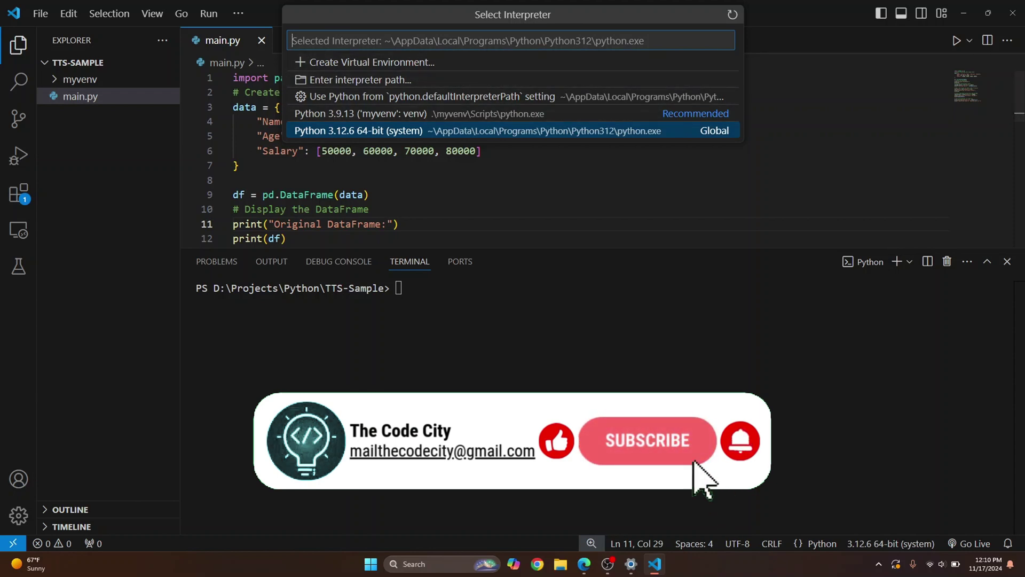
{"action": "left_click", "coordinate": [370, 209]}
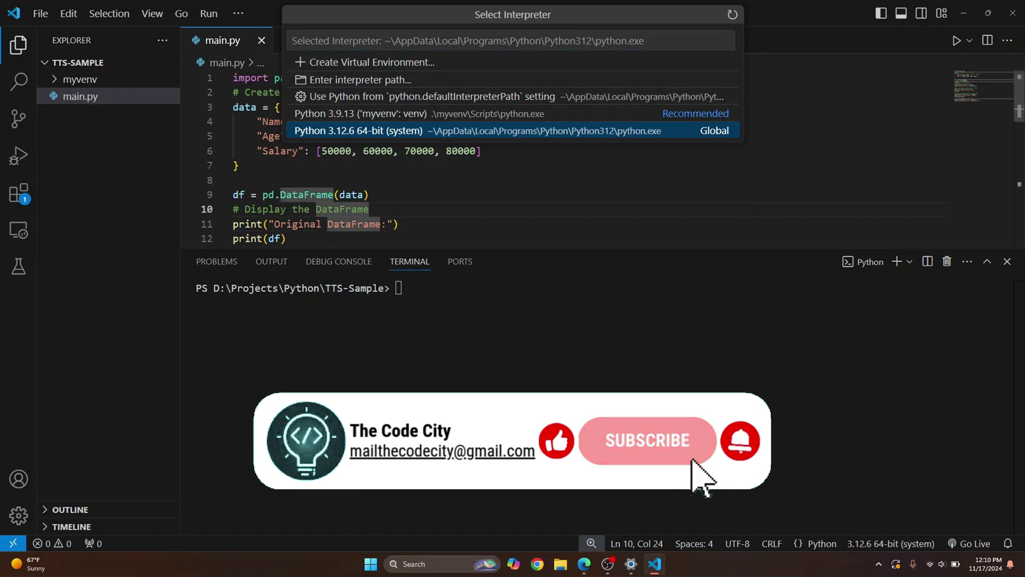